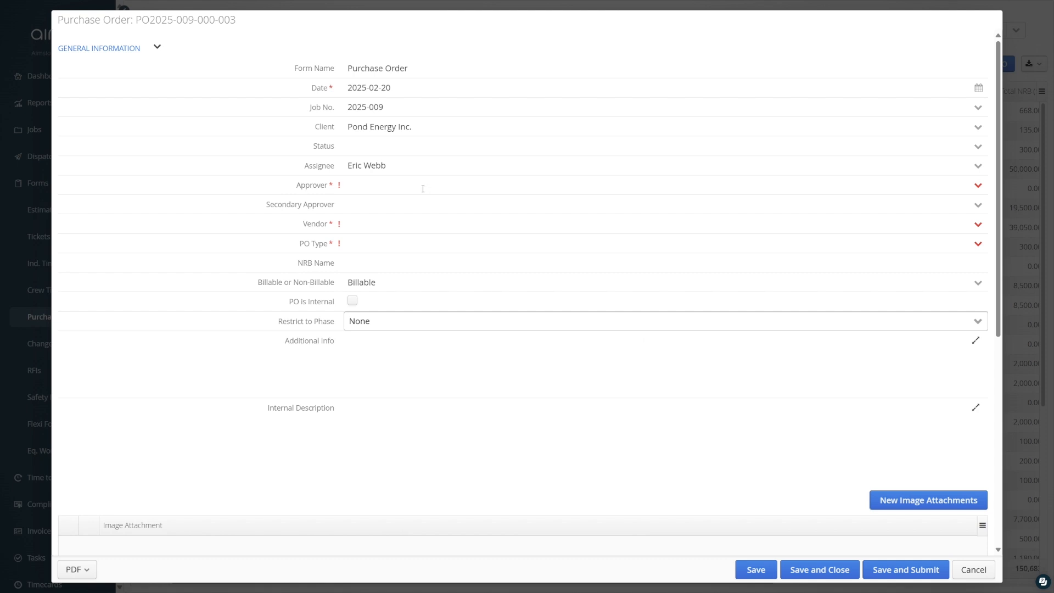
Step: Set the purchase order's approver to Aimsio Training, vendor to Bolt Supply House and PO type to Material
type("Training")
key("Return")
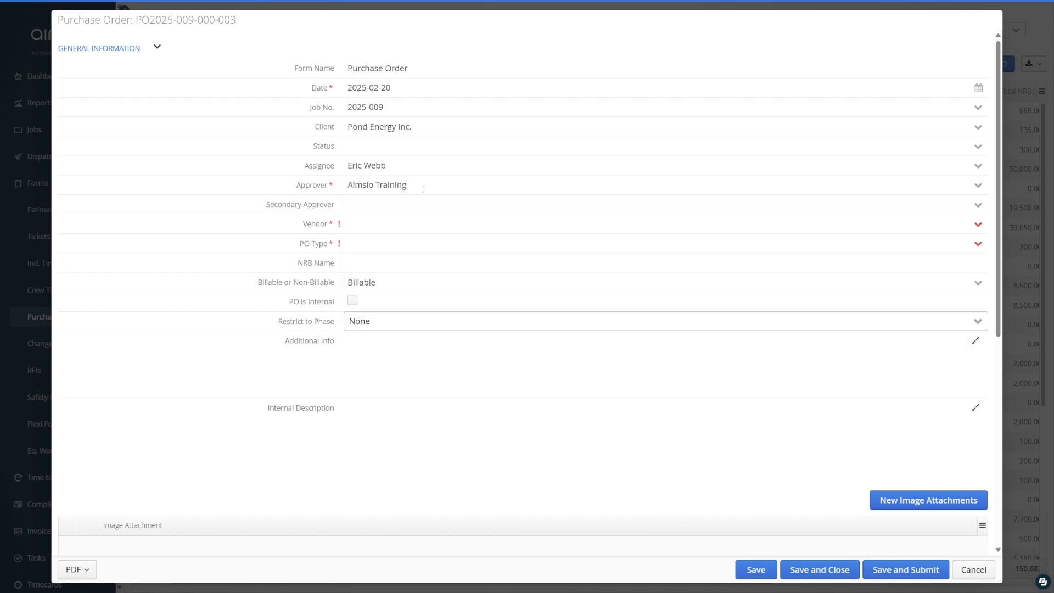
left_click(400, 227)
type("bol")
key("Return")
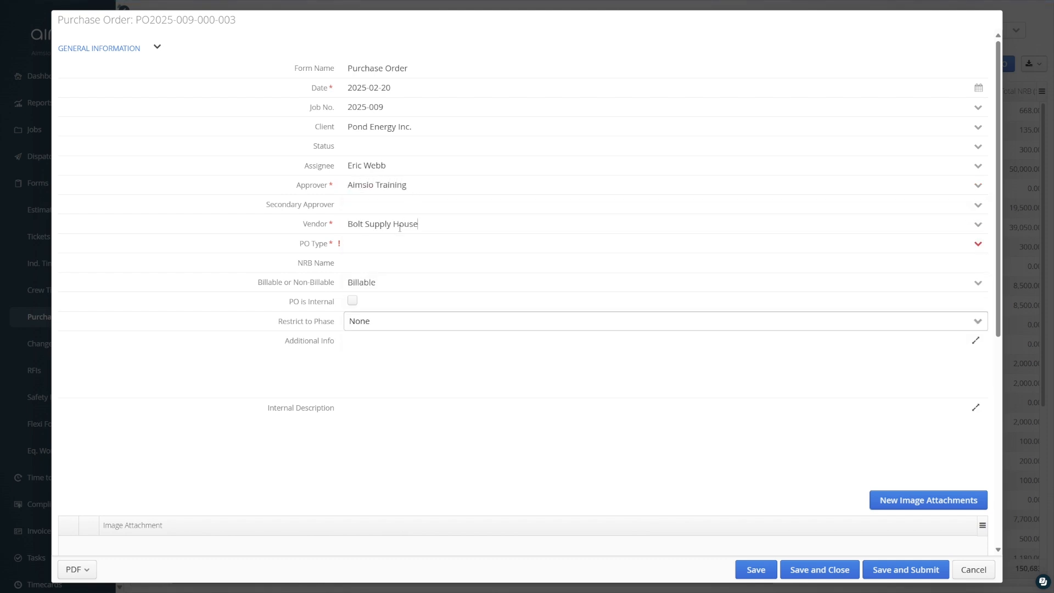
left_click(386, 248)
type("mat")
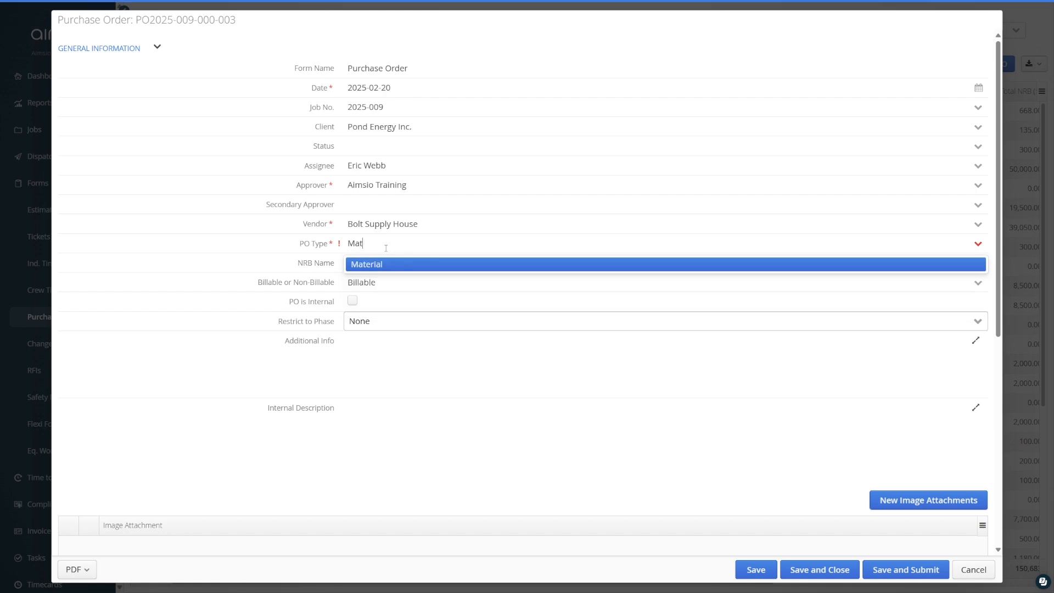
key("Return")
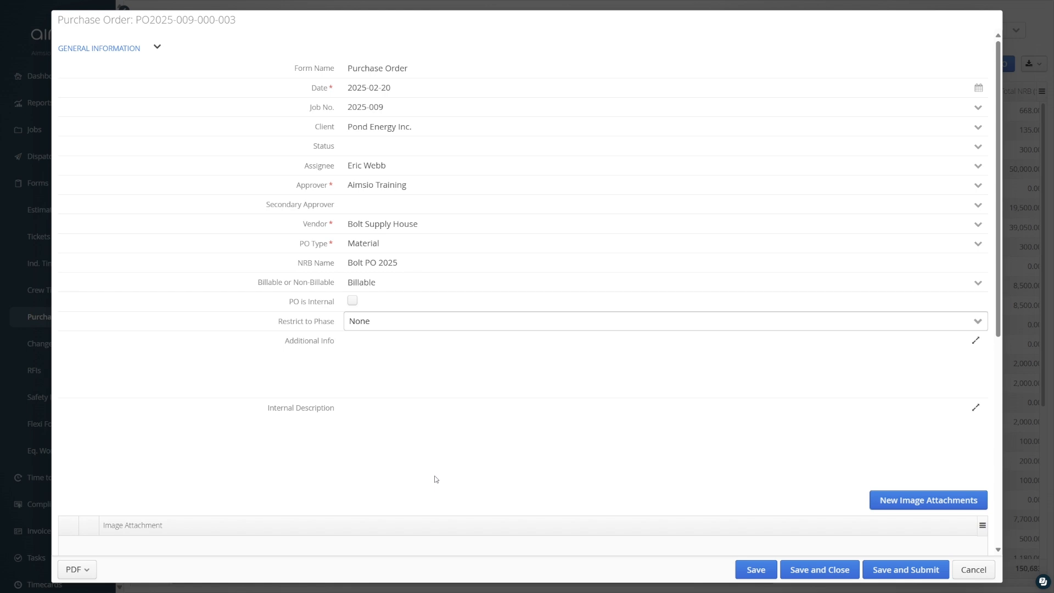
Step: Add Material Y to the items to purchase with quantity 50 and rate 25.0, and submit the purchase order
scroll(436, 479, "down", 6)
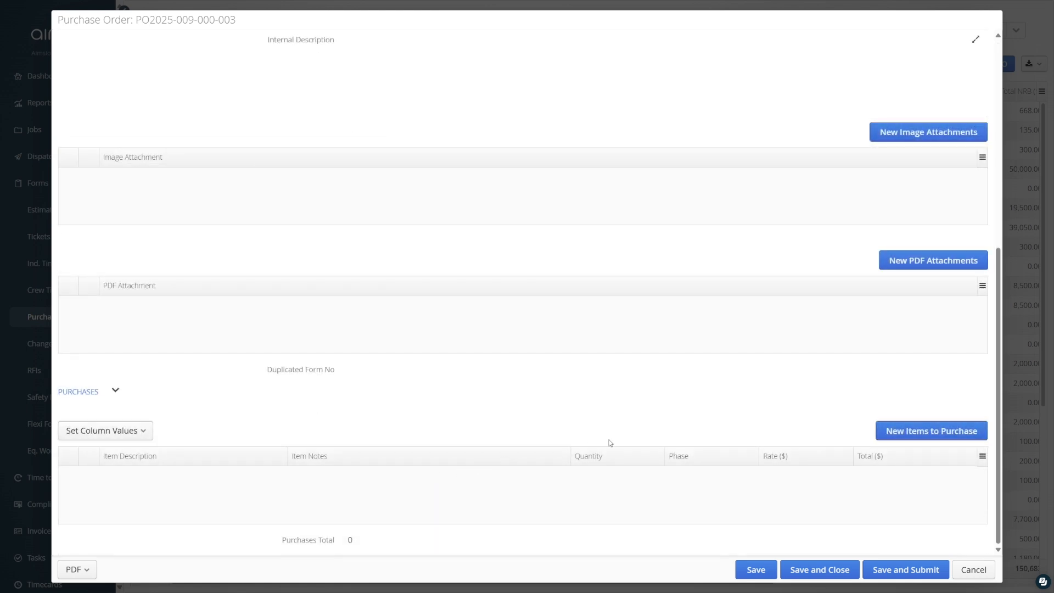
left_click(922, 432)
type("Material Y")
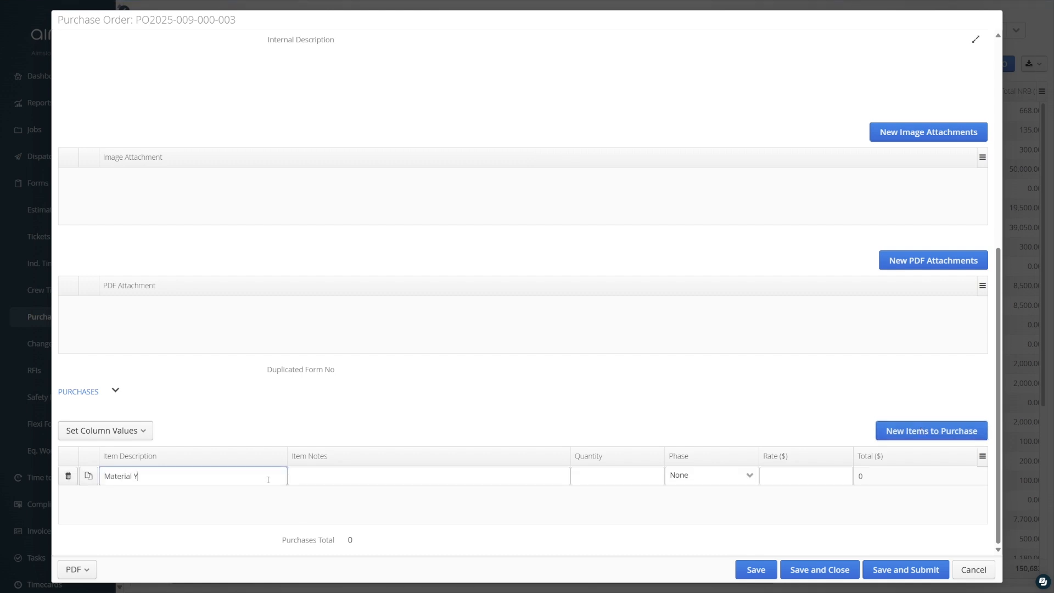
key("Tab")
key("Tab")
type("50")
key("Tab")
key("Tab")
type("25.0")
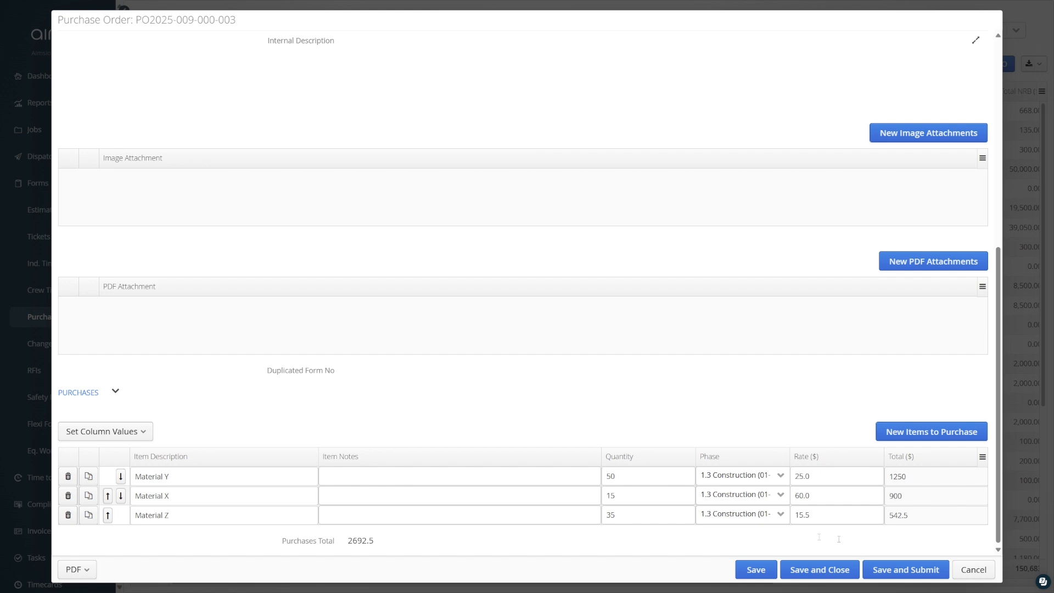
left_click(893, 570)
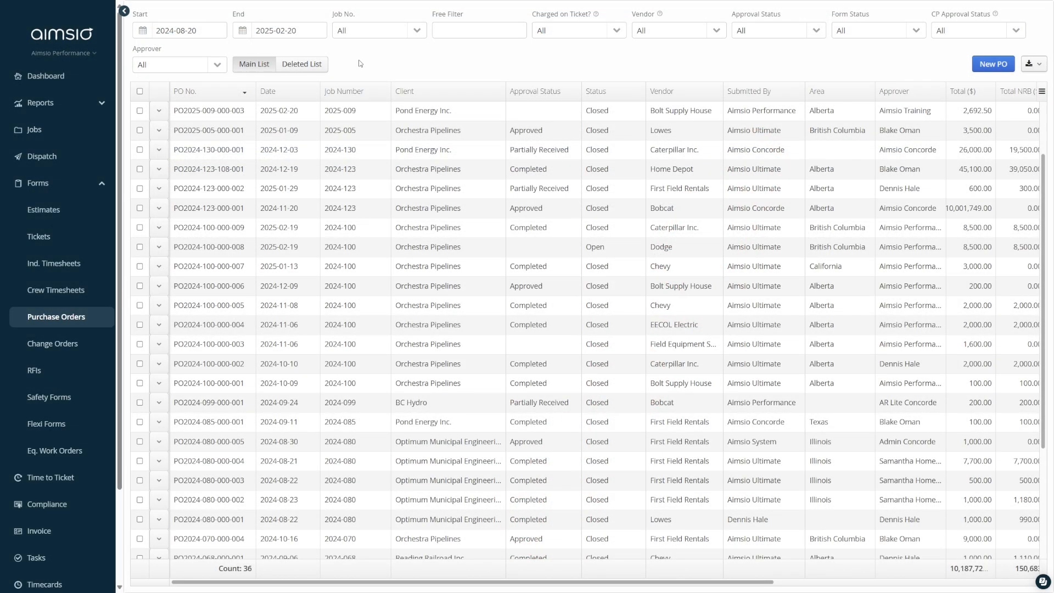
Step: Approve the new Bolt Supply House purchase order for Pond Energy Inc. and confirm the status change
left_click(162, 113)
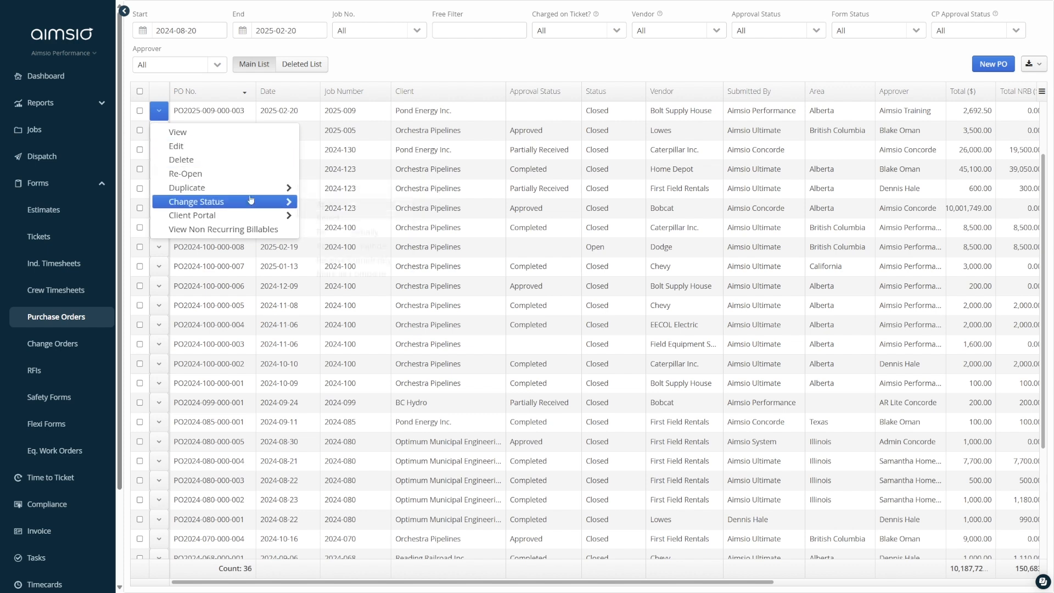
mouse_move(256, 202)
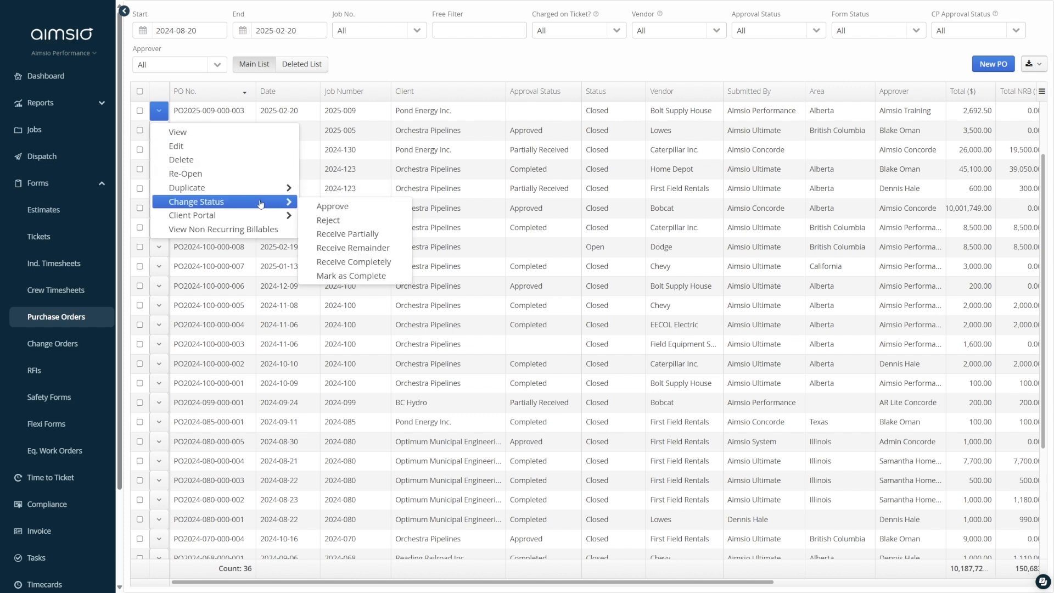
left_click(310, 207)
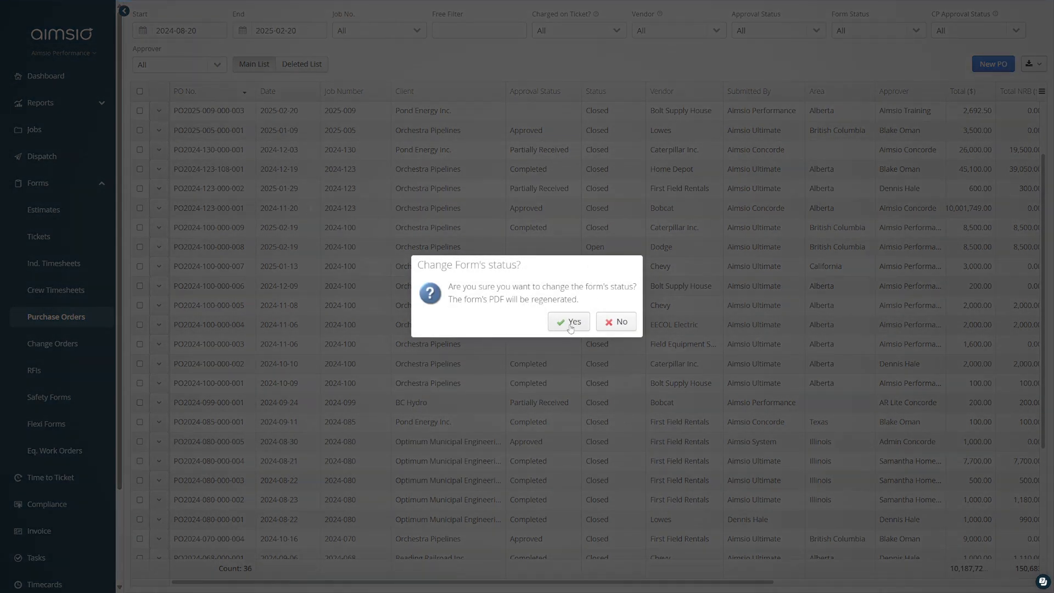
left_click(570, 327)
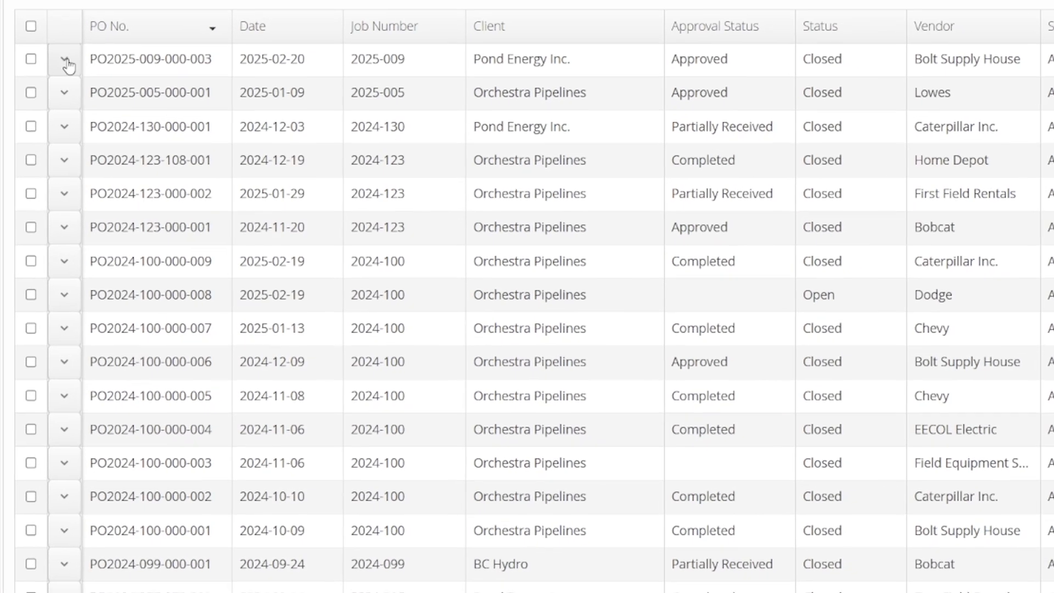
Step: Start receiving the approved Bolt Supply House purchase order completely, with the billable item's upcharge set to 10%
left_click(159, 111)
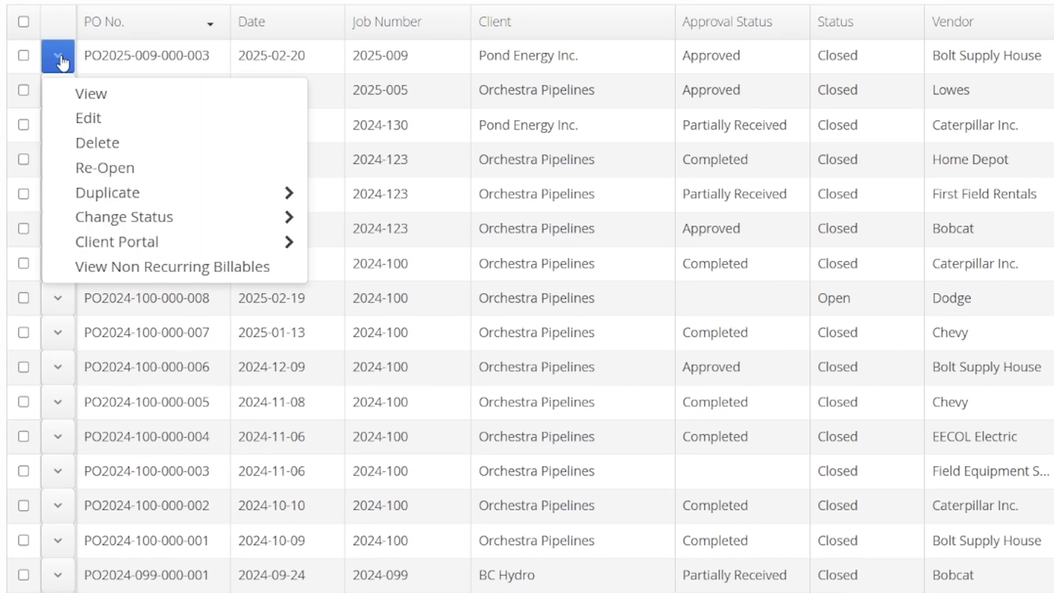
mouse_move(220, 223)
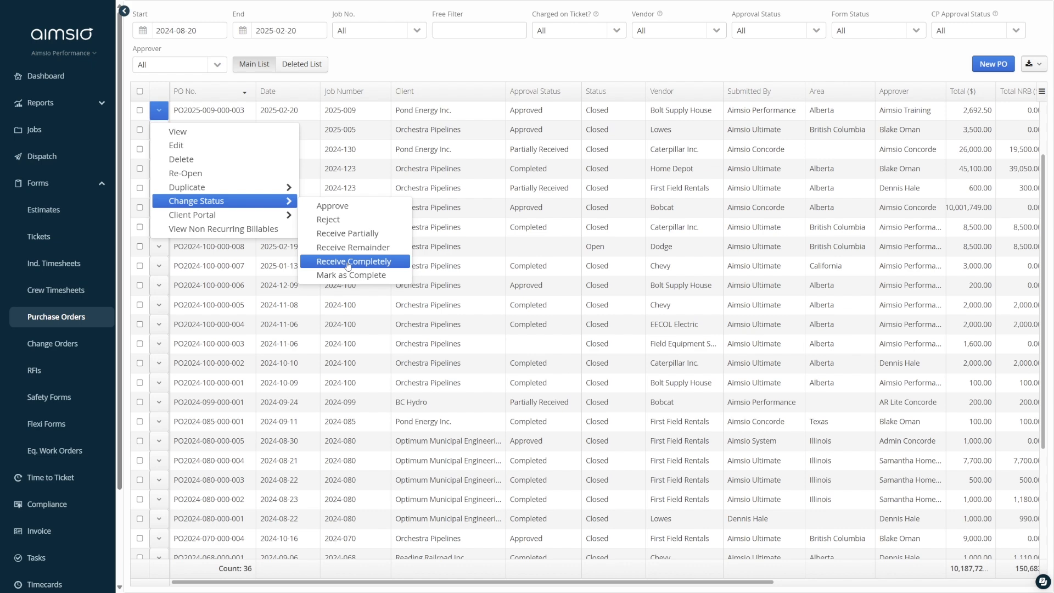
left_click(347, 264)
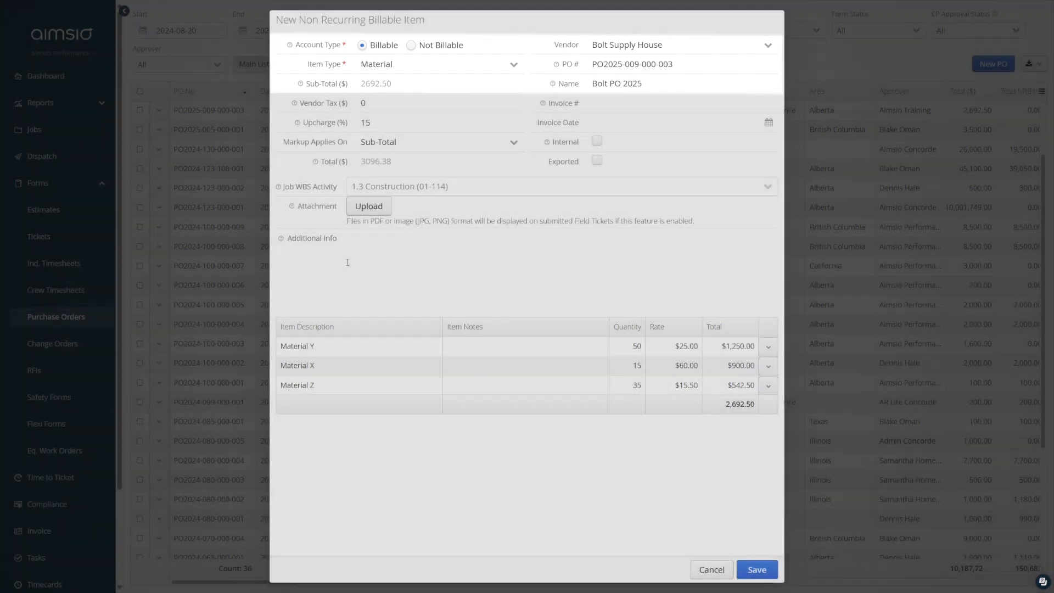
left_click(377, 124)
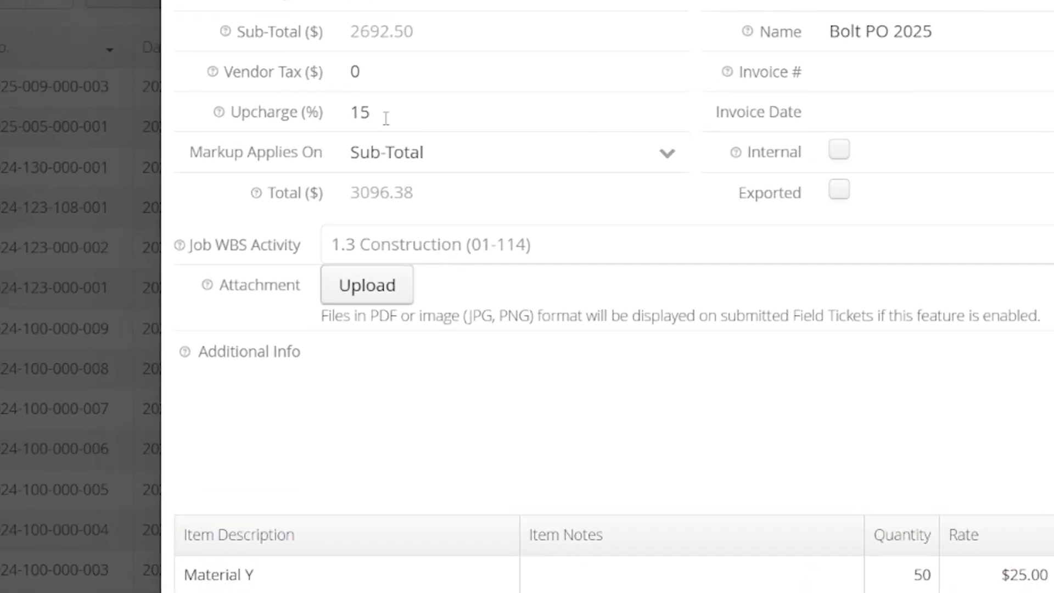
key("BackSpace")
type("0")
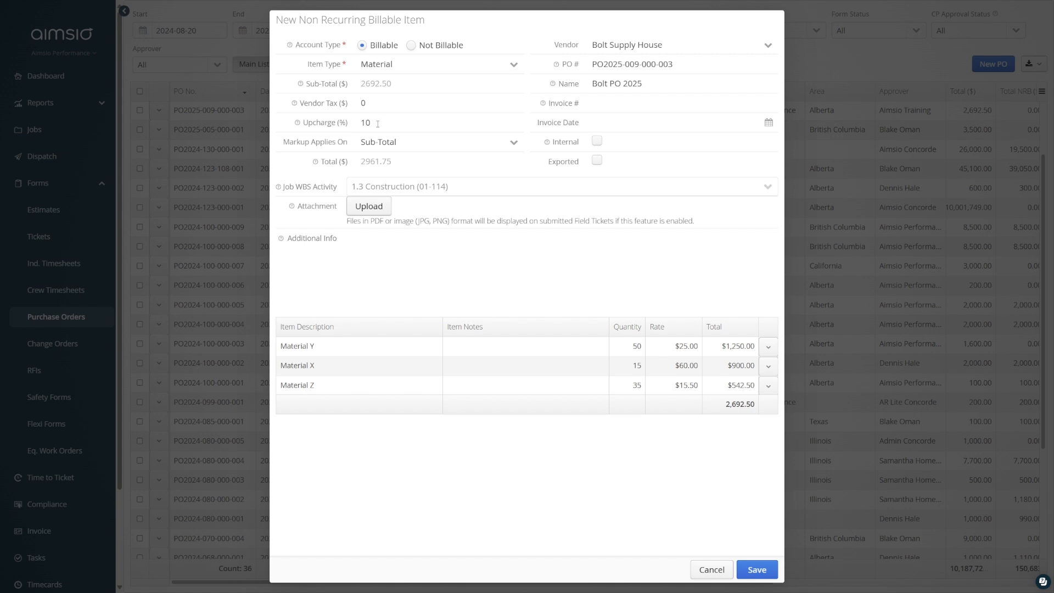
Step: Attach vendor-invoice1156 (1).pdf to the billable item, toggle its Internal option on and off, and go to the vendor tax
left_click(366, 209)
double_click(430, 277)
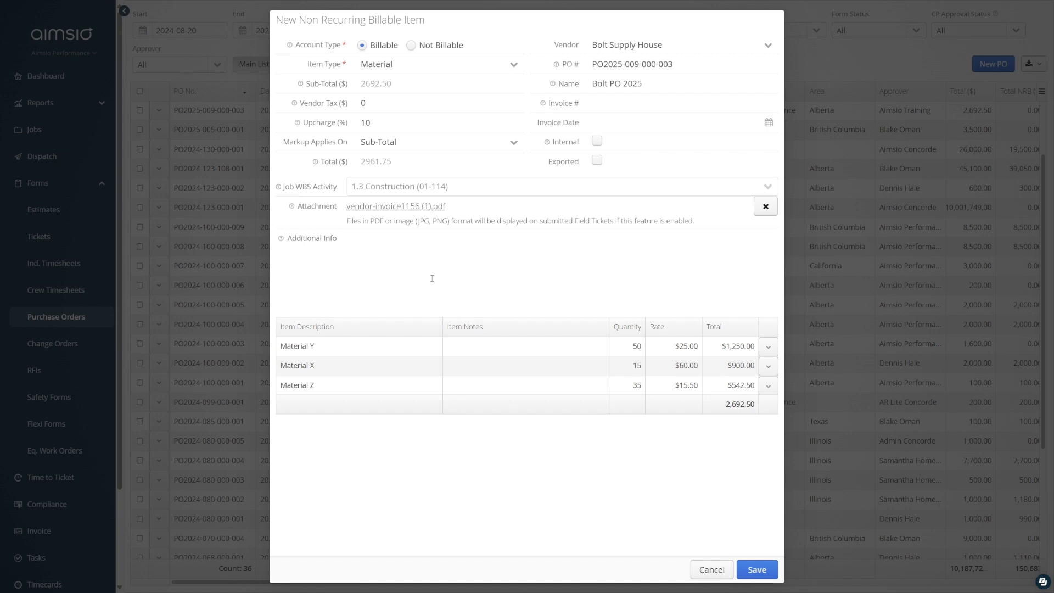
left_click(597, 142)
left_click(597, 142)
left_click(385, 104)
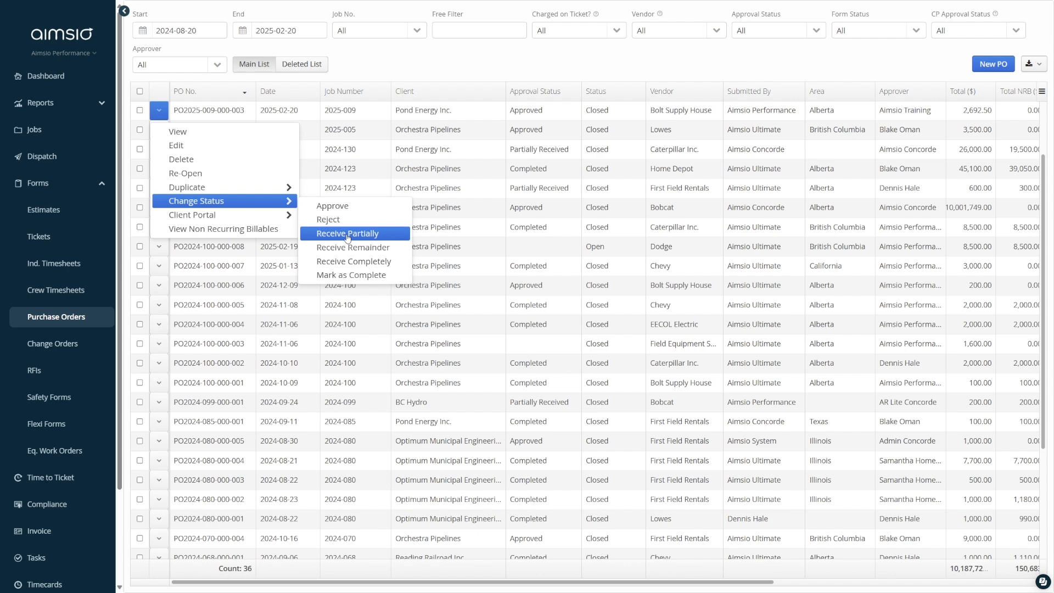
Step: Receive the Bolt Supply House purchase order partially, choosing only the Material Y line item
left_click(346, 233)
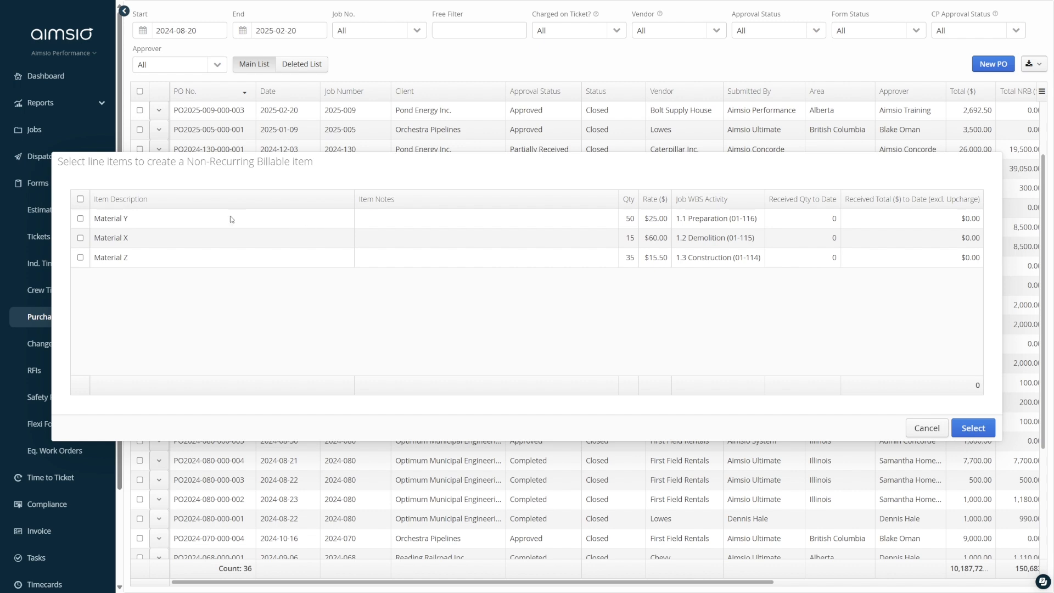
left_click(81, 219)
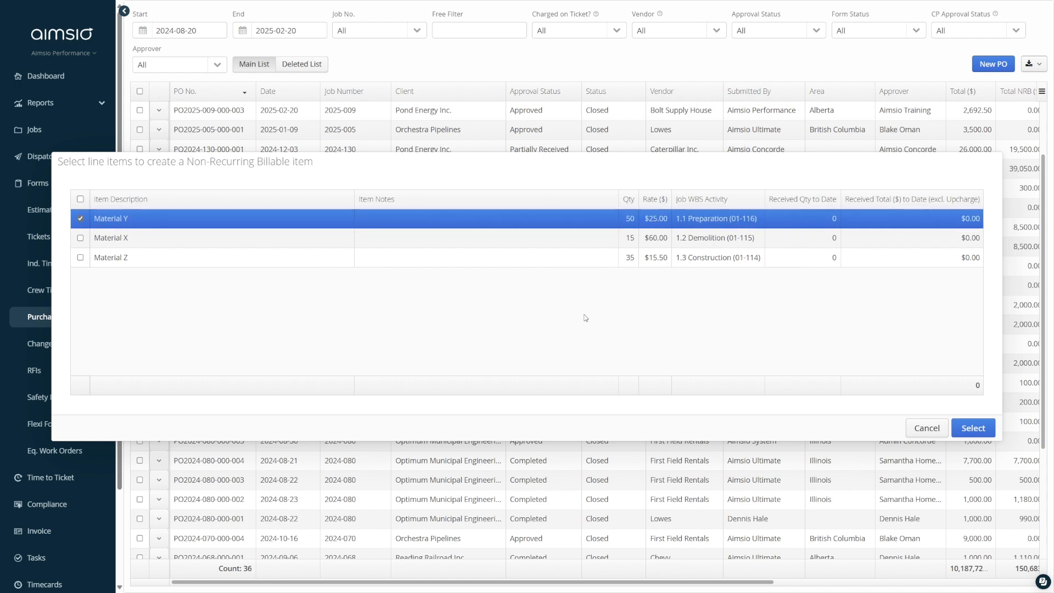
left_click(973, 428)
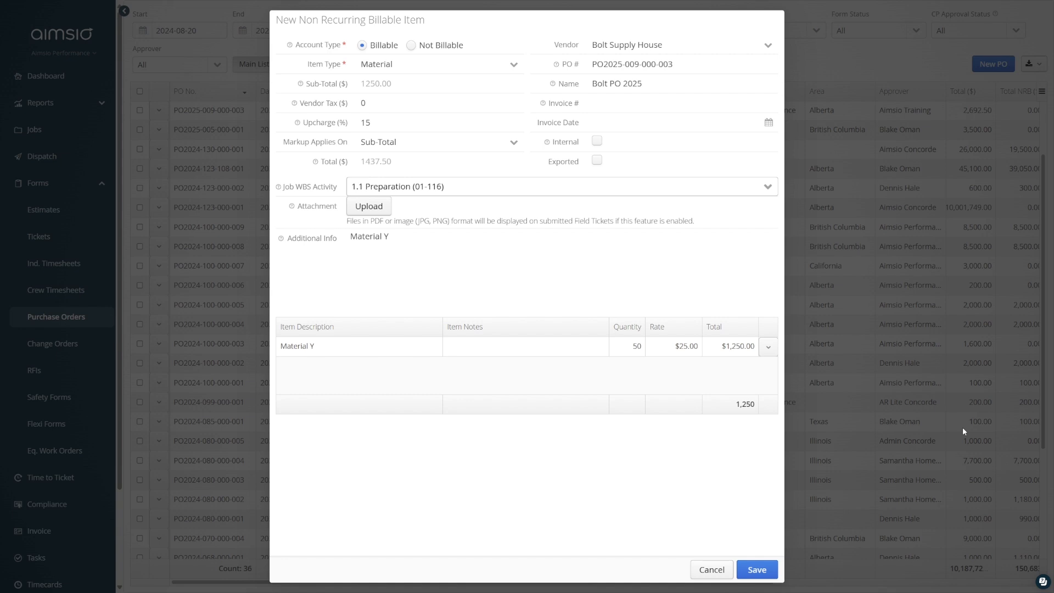
Step: Set the received quantity of Material Y to 25 and save the non-recurring billable item
left_click(636, 346)
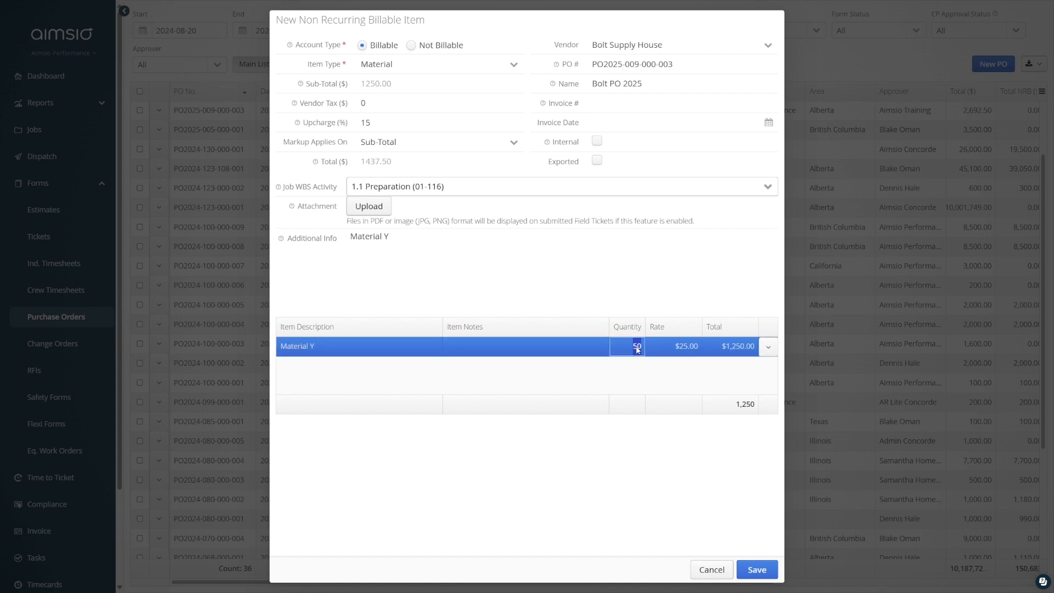
key("BackSpace")
key("BackSpace")
type("25")
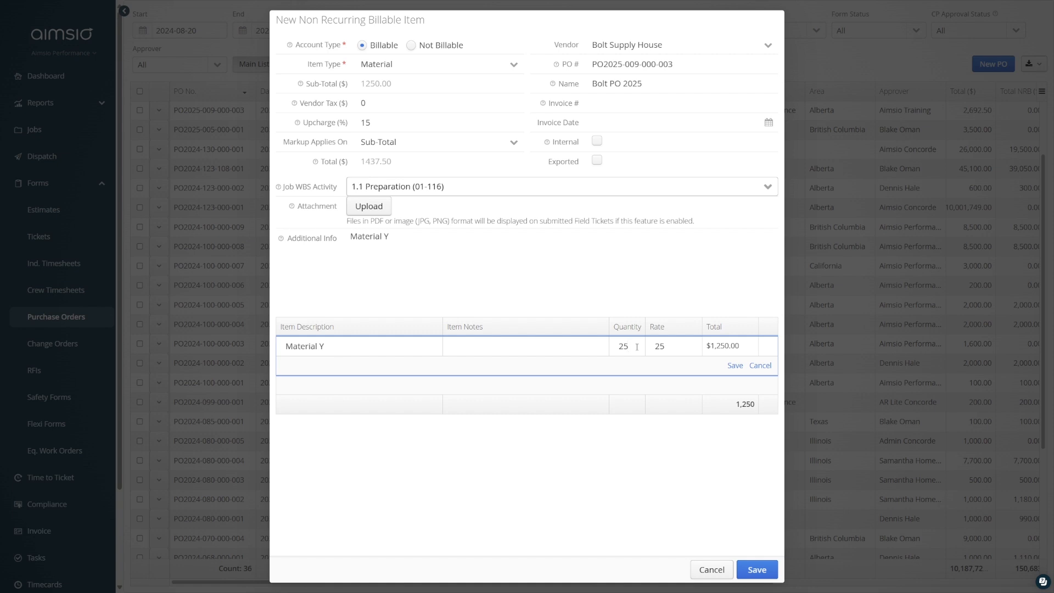
left_click(734, 365)
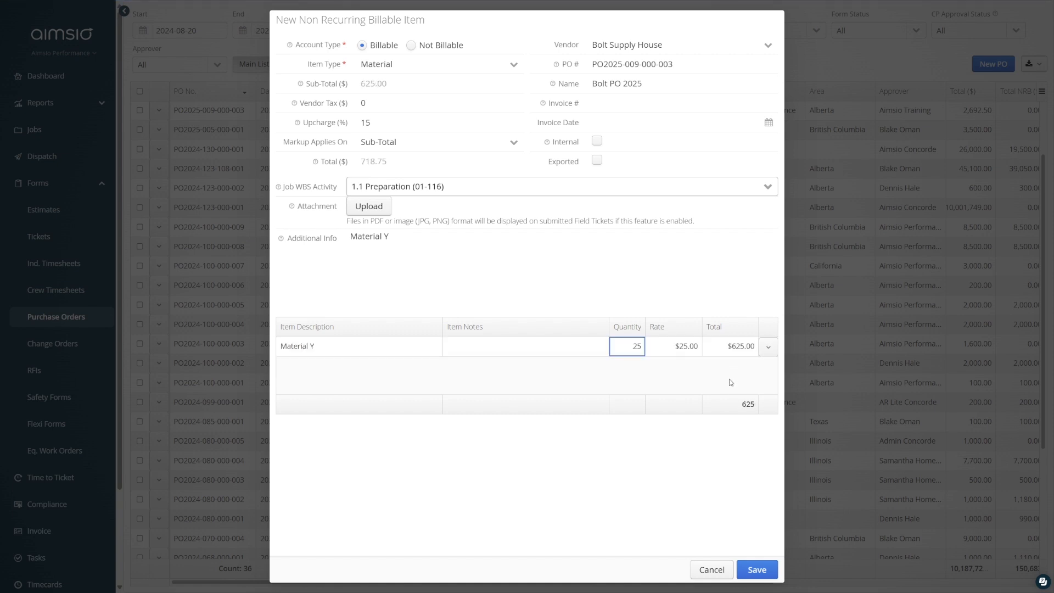
left_click(757, 570)
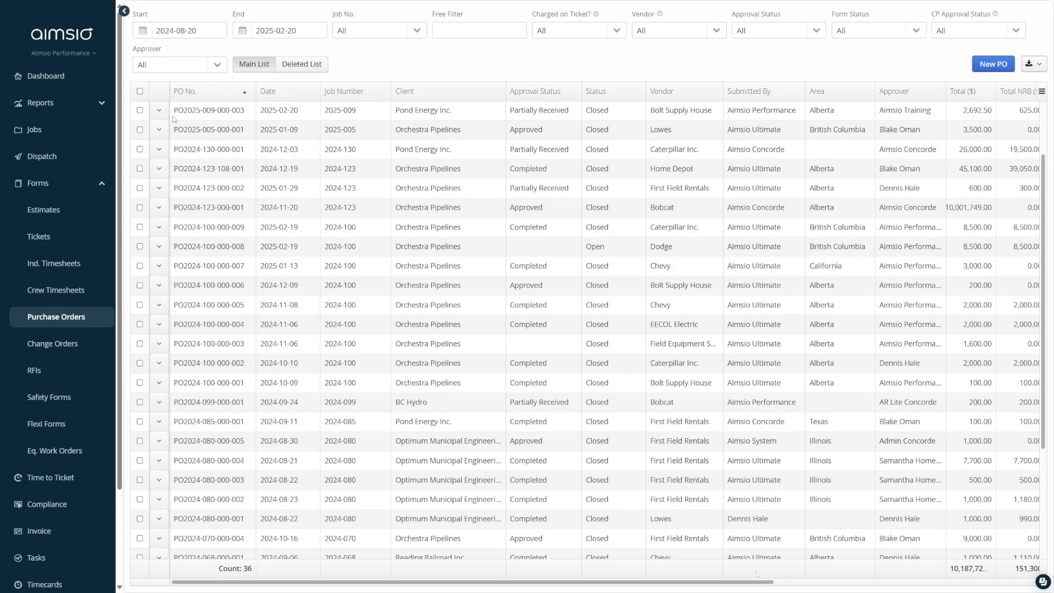
Step: Receive the remainder of the Bolt Supply House purchase order, assigning the job WBS activity 1.4 Completion (01-113)
left_click(160, 111)
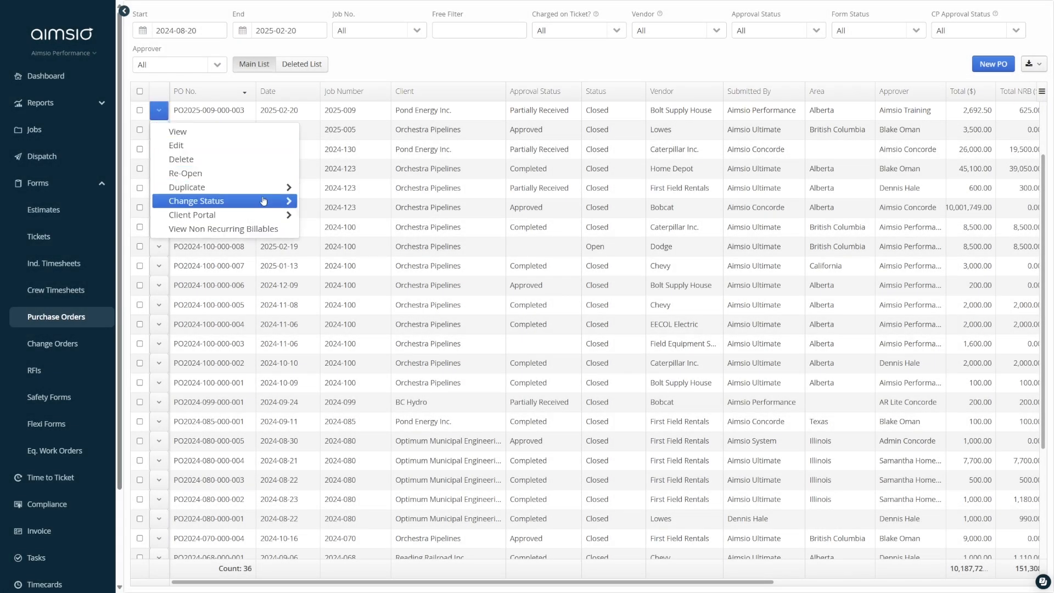
mouse_move(264, 201)
left_click(349, 234)
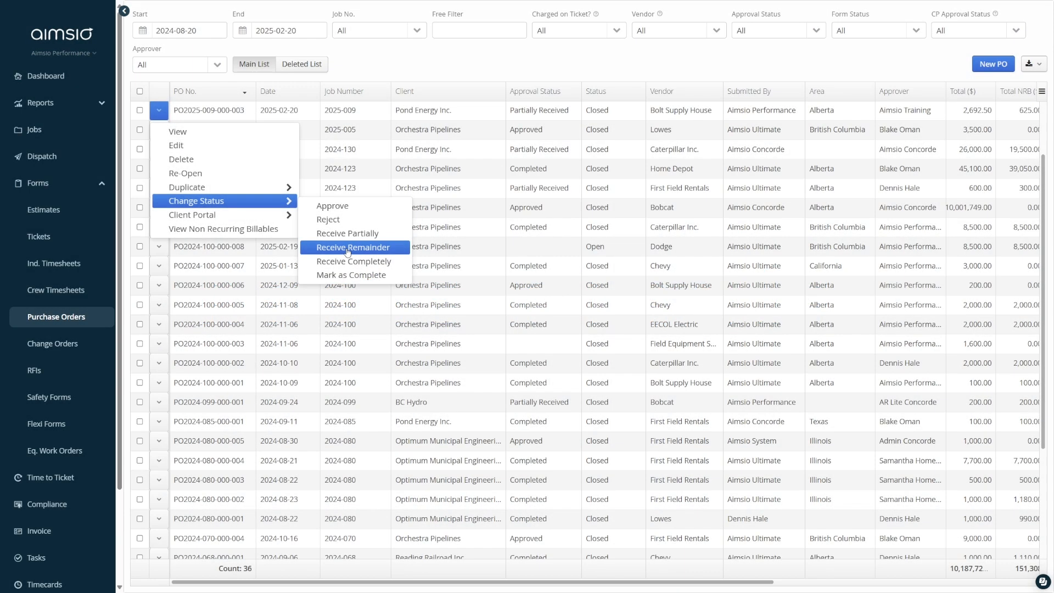
left_click(348, 248)
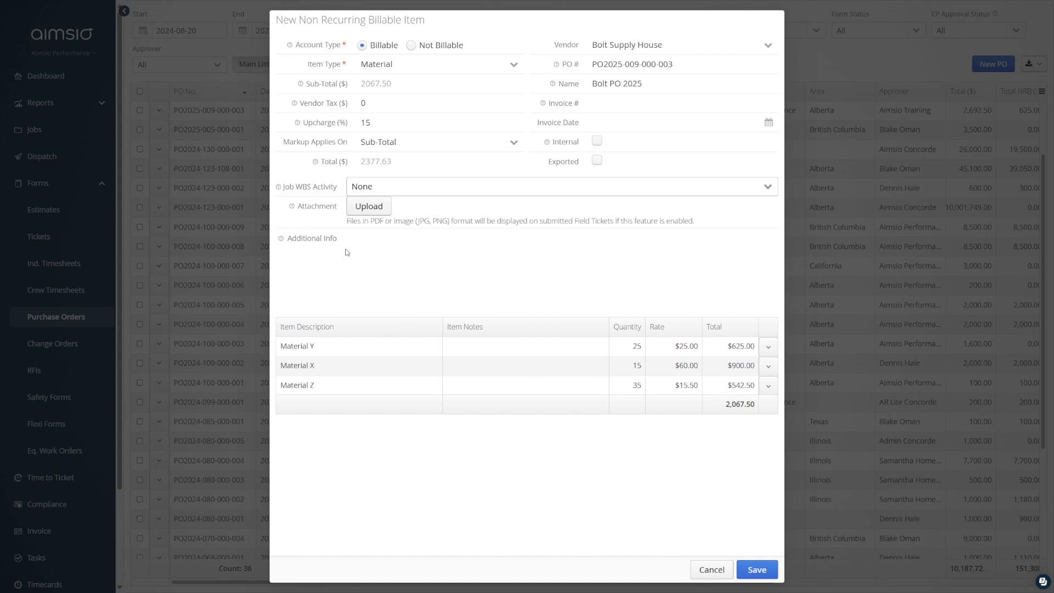
left_click(384, 188)
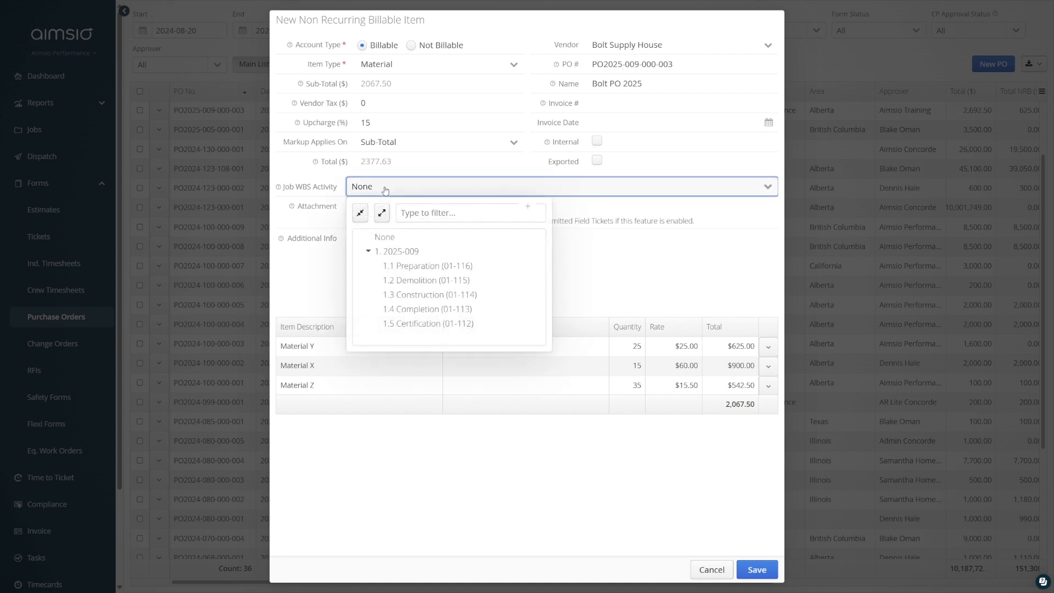
left_click(394, 310)
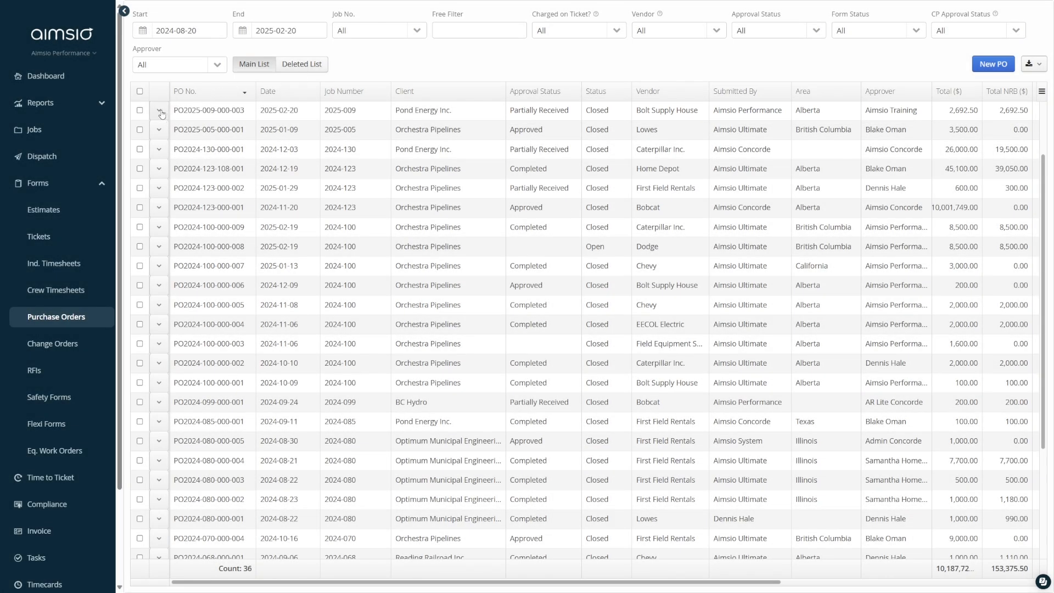
Step: Mark the Bolt Supply House purchase order for Pond Energy Inc. as complete and confirm the status change
left_click(158, 109)
mouse_move(237, 202)
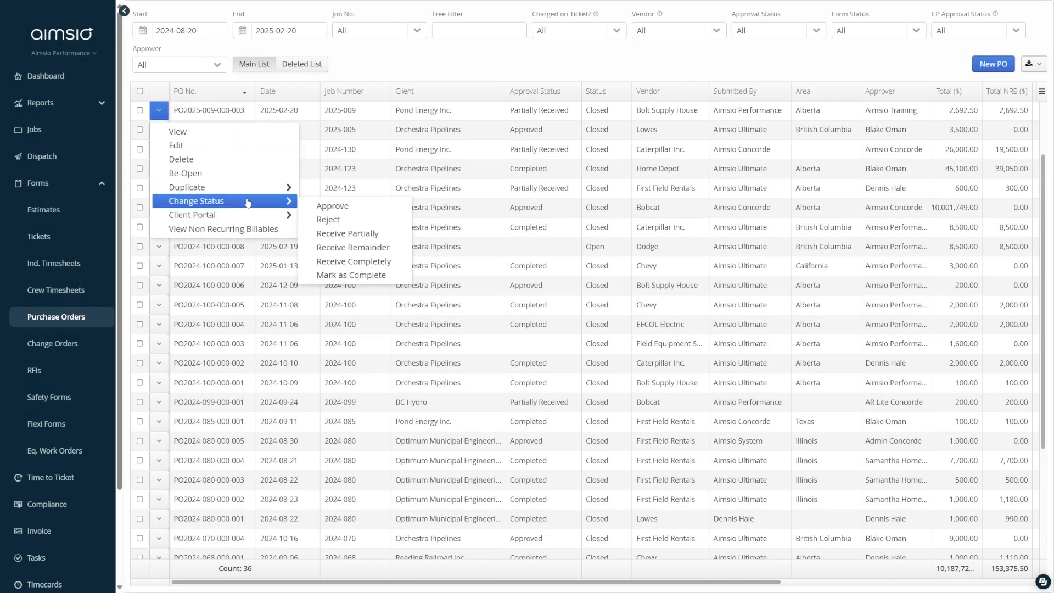
left_click(336, 275)
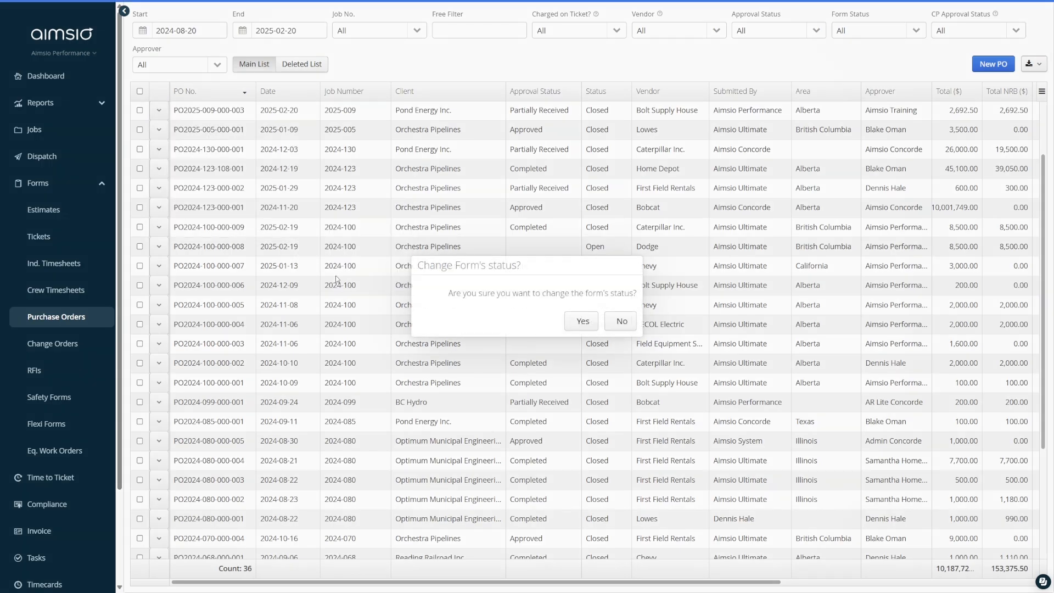
left_click(560, 322)
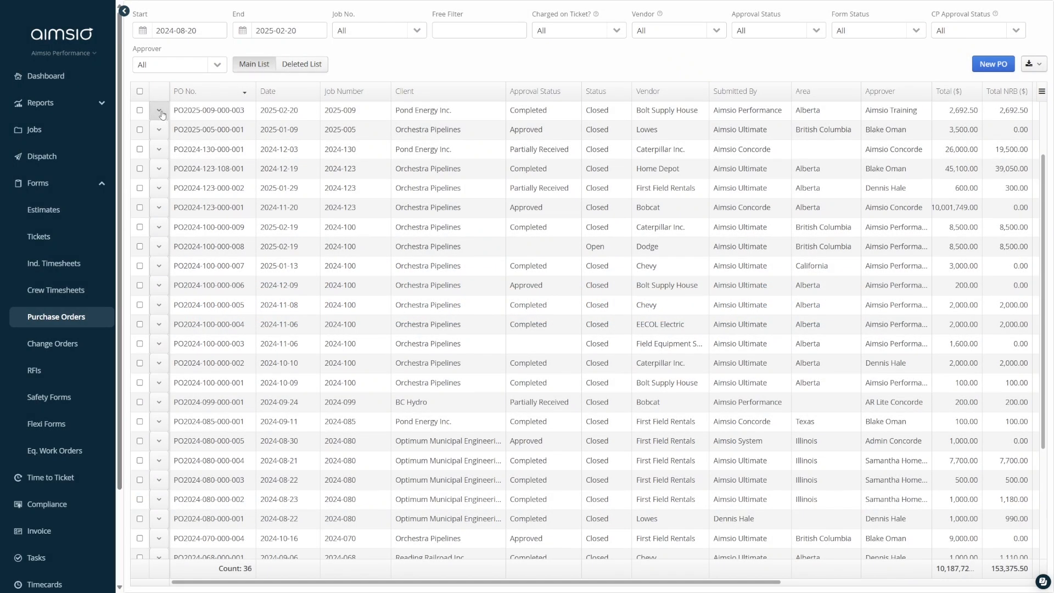
Step: View the completed Bolt Supply House purchase order's non-recurring billables, then check the Heavy Hauling Job's billables list and its export options
left_click(159, 112)
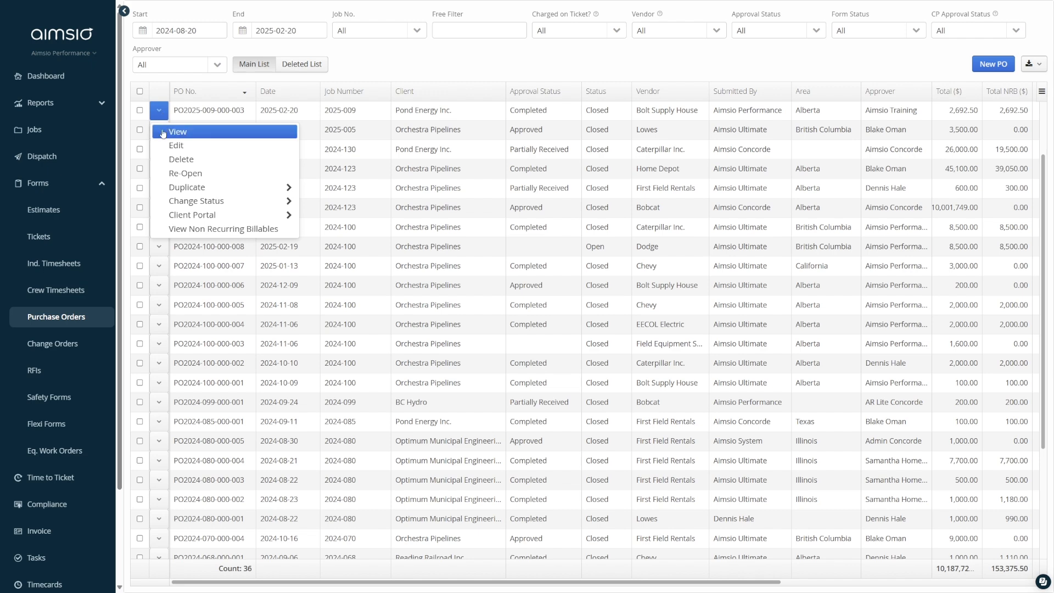
left_click(168, 229)
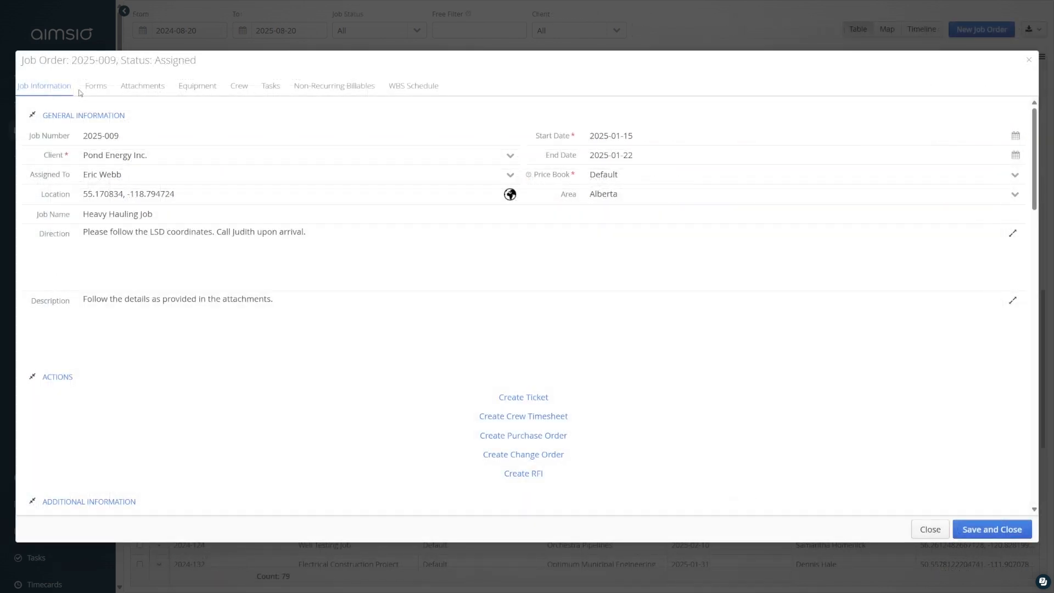
left_click(320, 94)
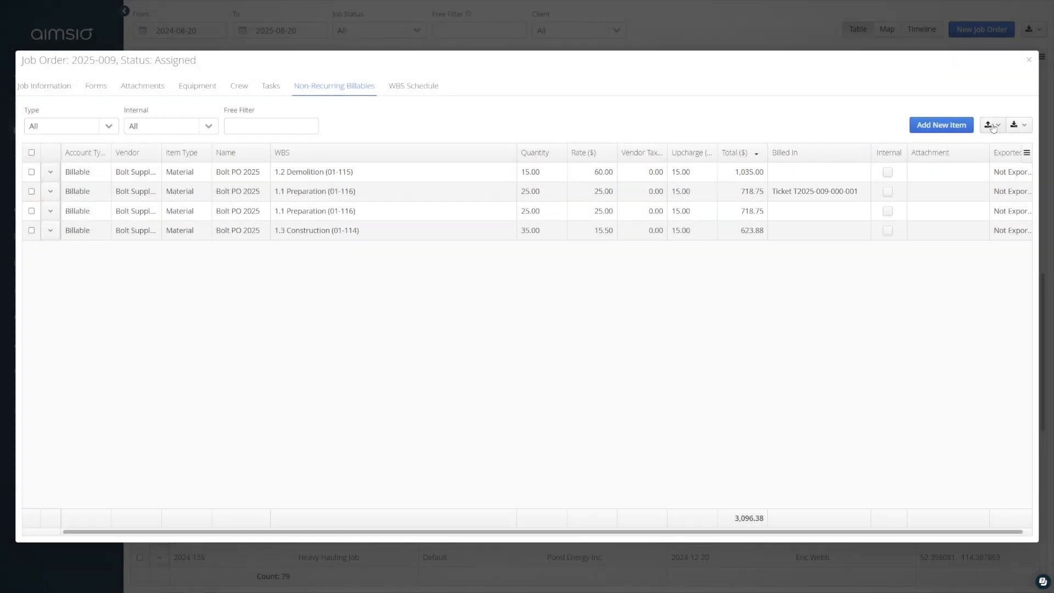
left_click(1022, 126)
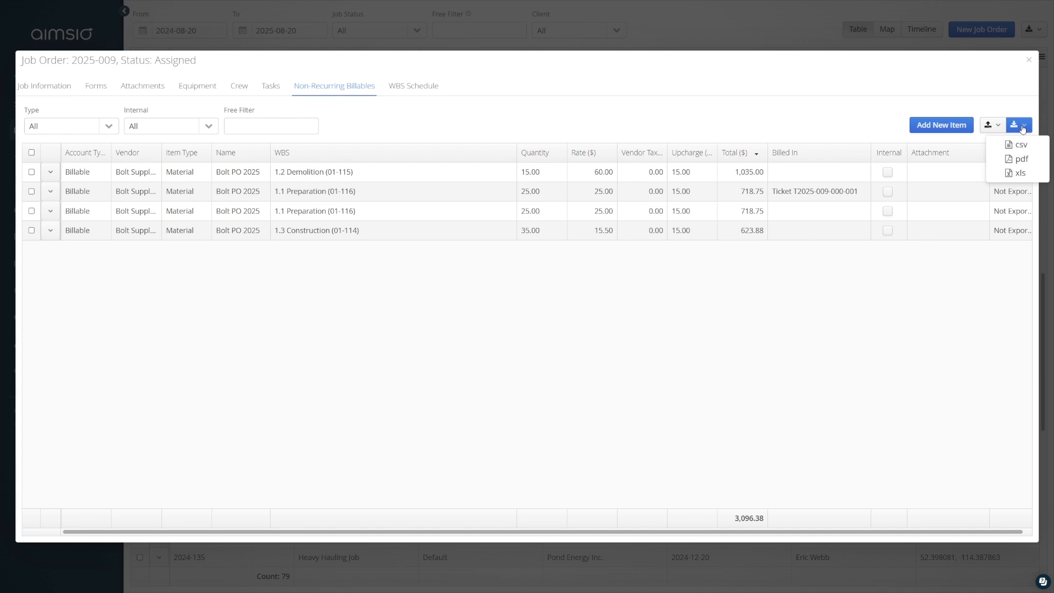
left_click(997, 126)
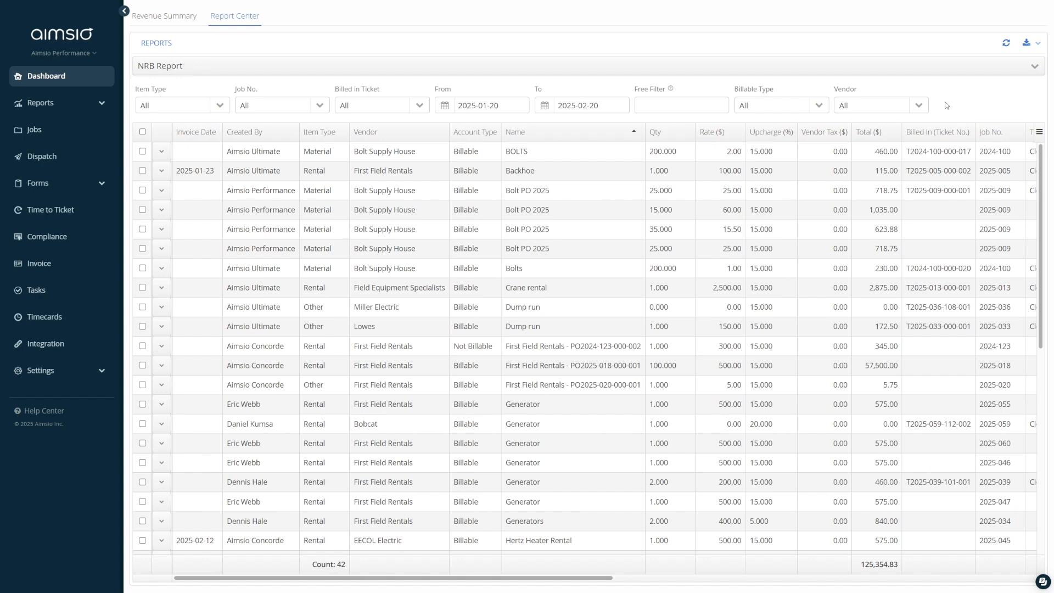
Step: Filter the NRB Report to vendor Bolt Supply House and items not billed in a ticket
left_click(920, 107)
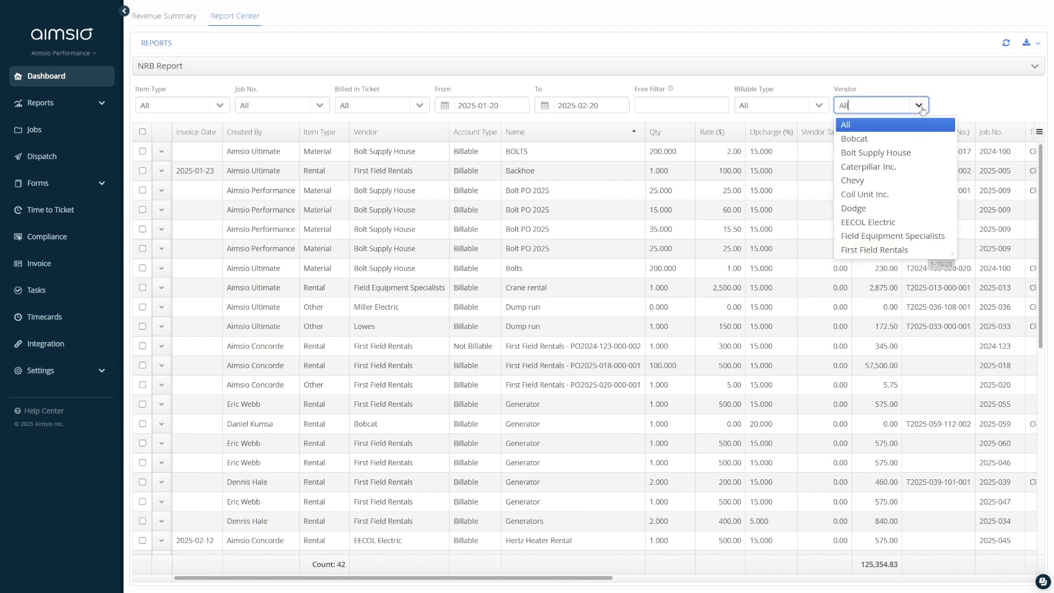
left_click(905, 152)
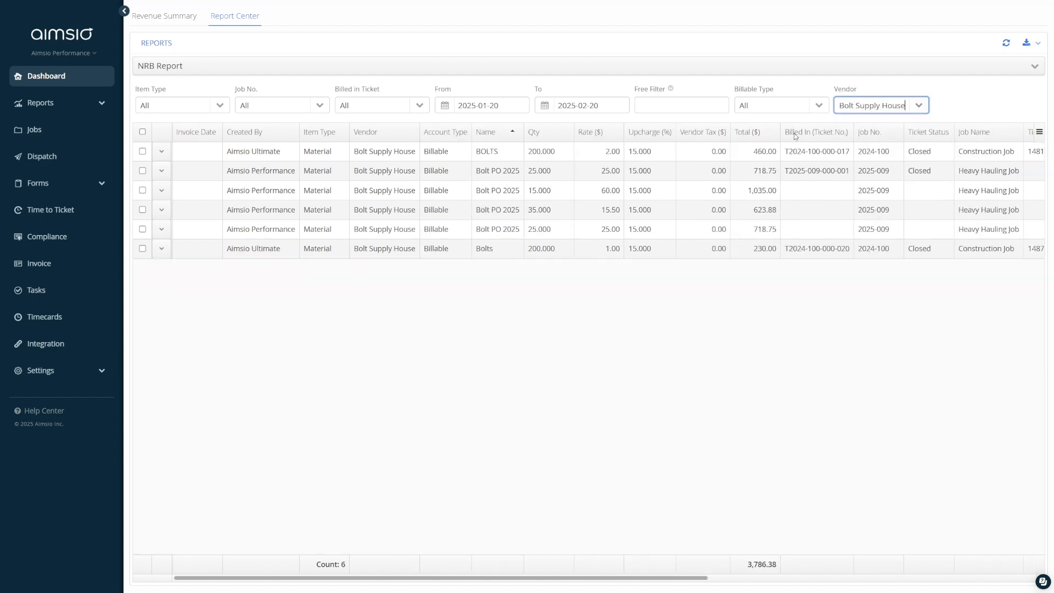
left_click(419, 105)
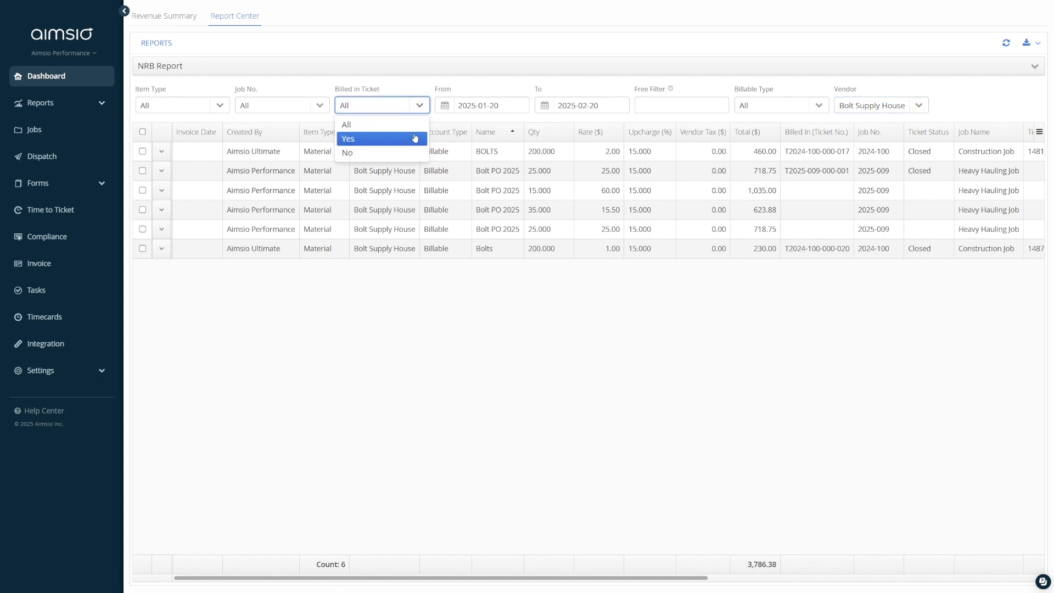
left_click(409, 154)
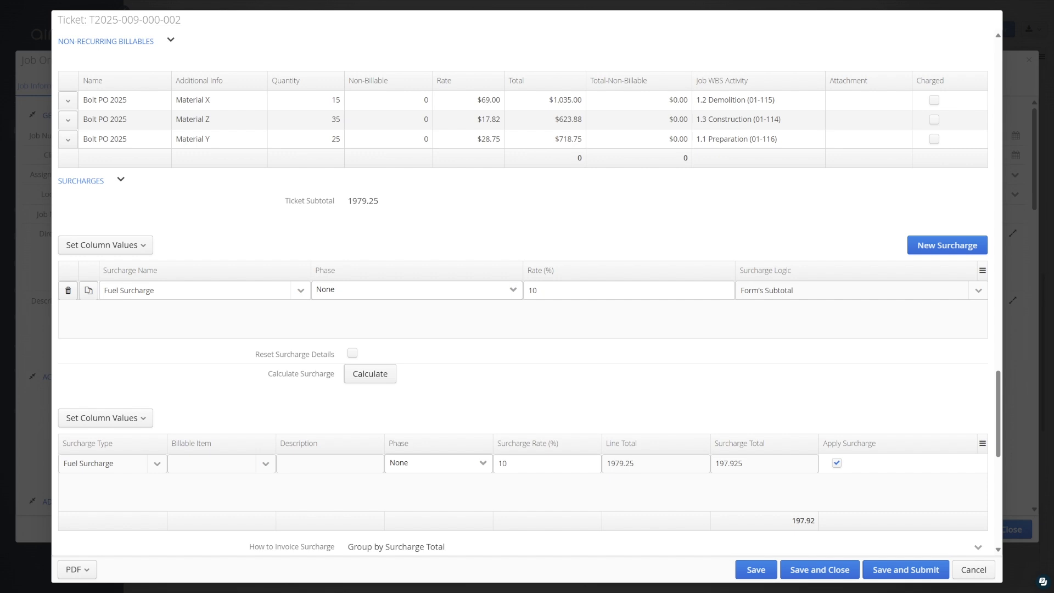
Step: Charge the Material Z cost item to the ticket, assigning job WBS activity 1.1 Preparation (01-116), and save it
left_click(72, 122)
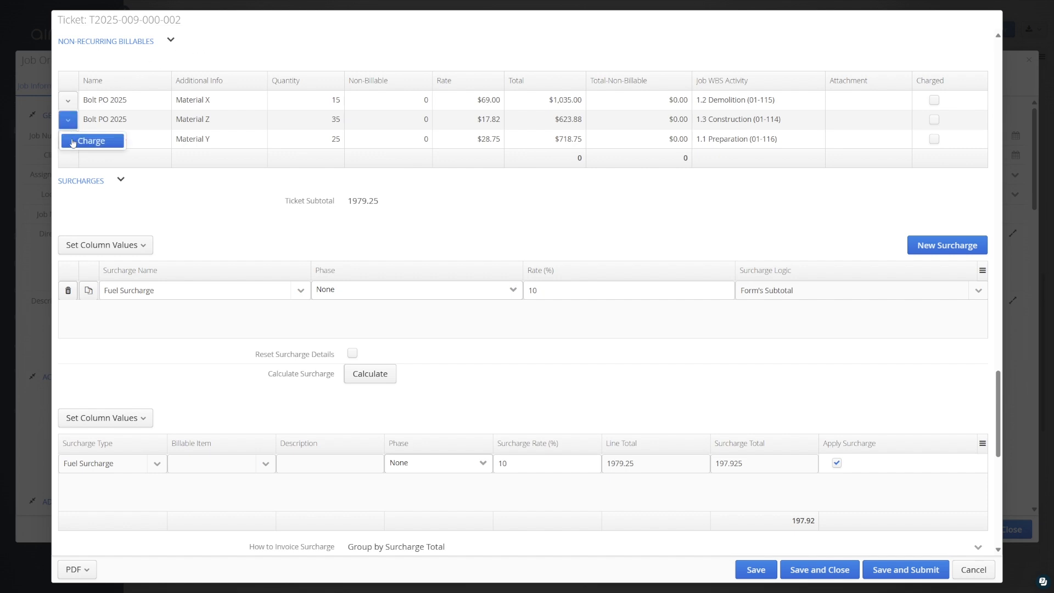
left_click(91, 141)
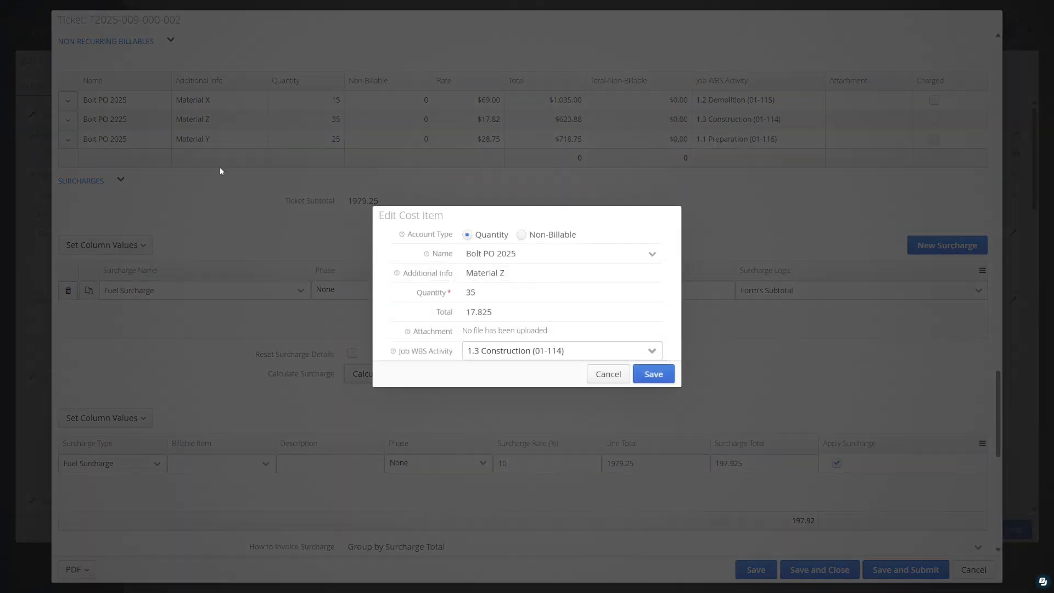
left_click(651, 351)
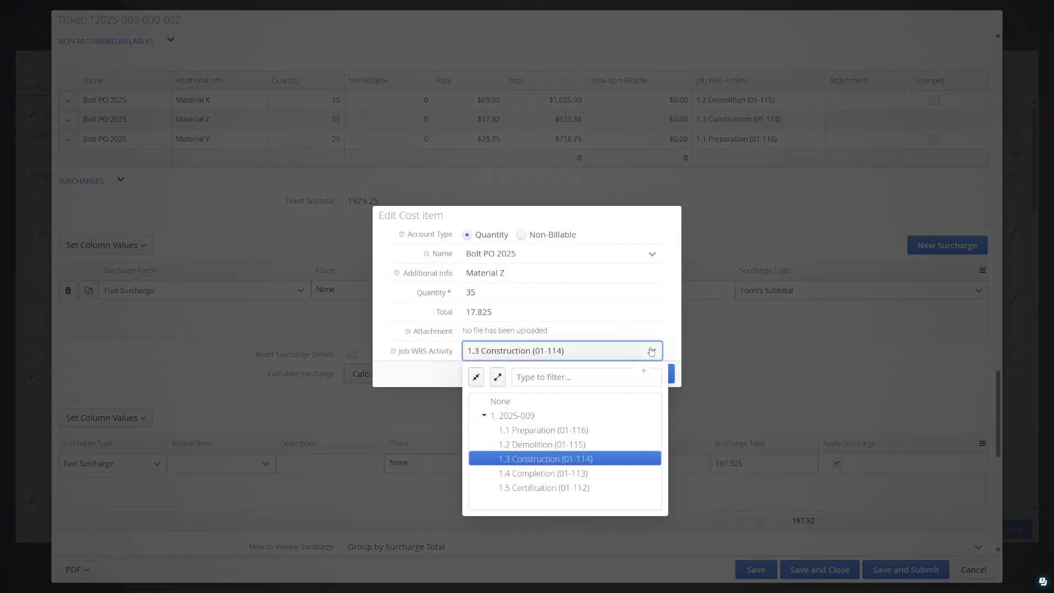
left_click(616, 430)
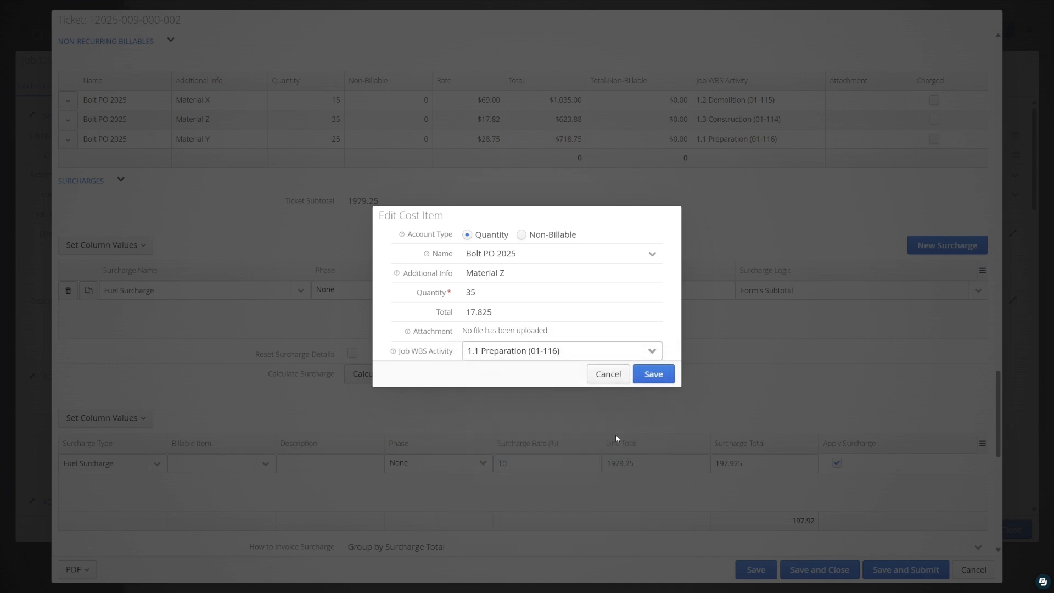
left_click(653, 379)
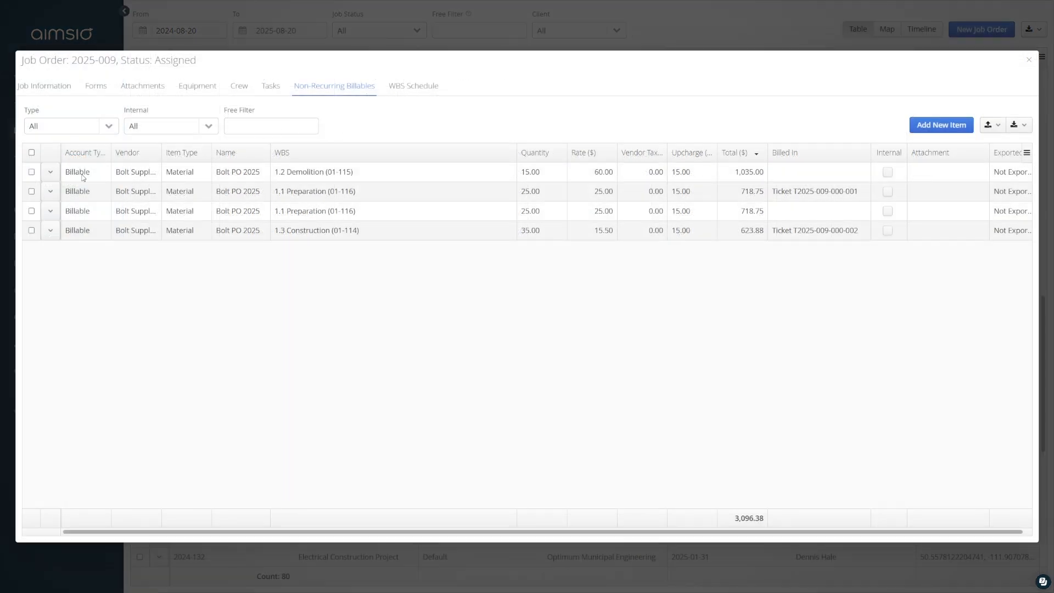
Step: Check the row actions for the job's billed and unbilled Material items, then remove the Material Z charge from its ticket
left_click(53, 192)
left_click(59, 213)
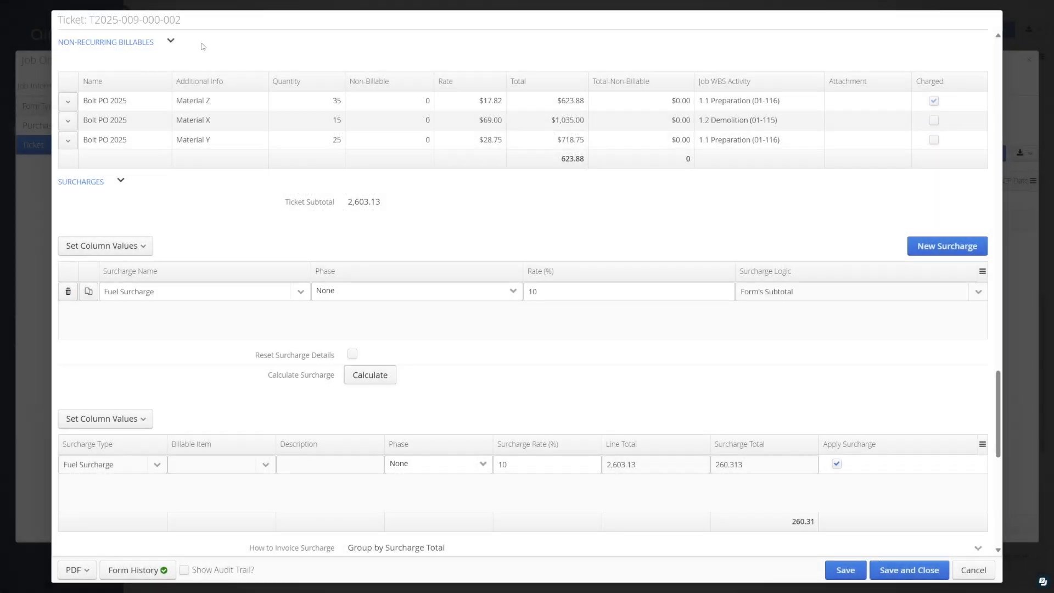
left_click(70, 105)
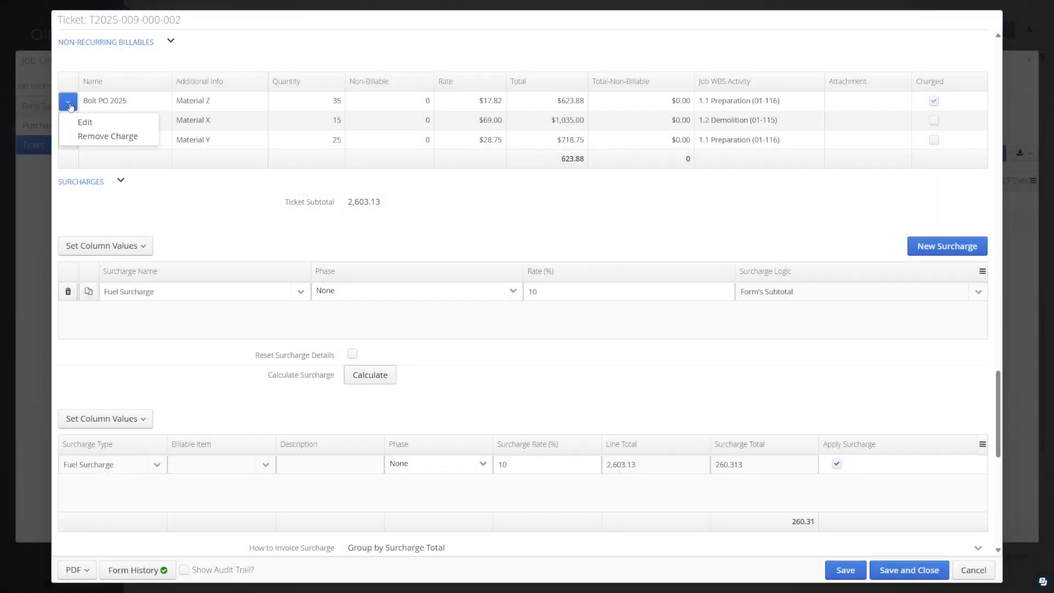
left_click(69, 137)
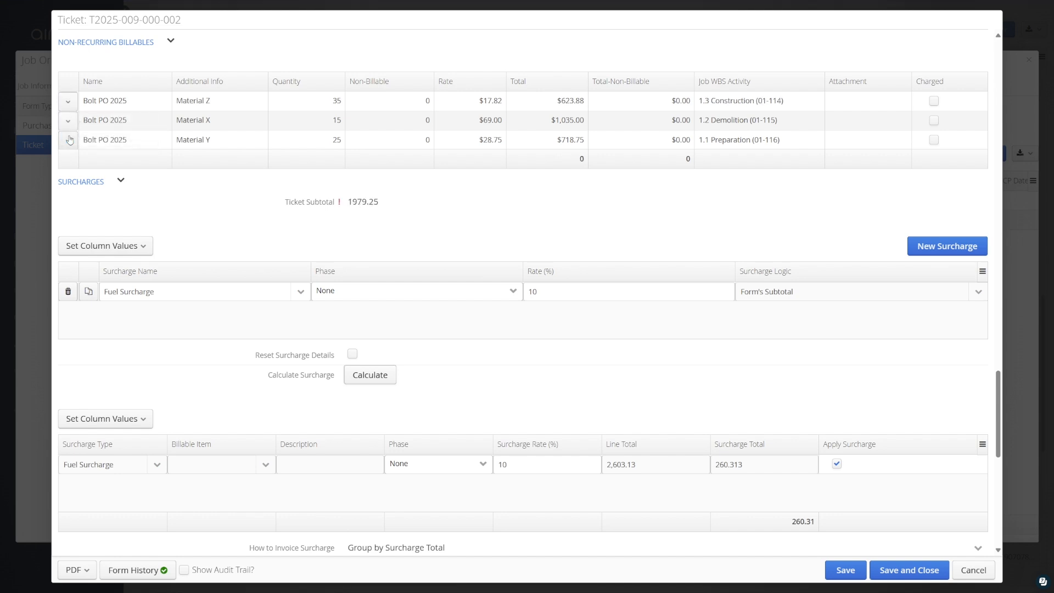